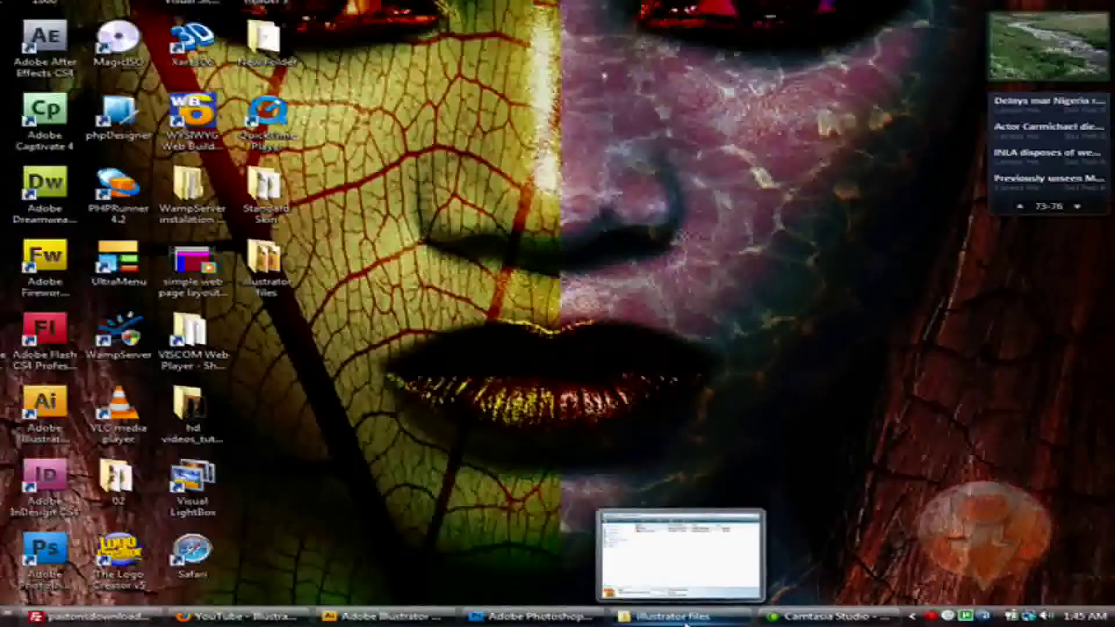
Step: Bring back the illustrator files folder and open the globe artwork in Illustrator
left_click(625, 619)
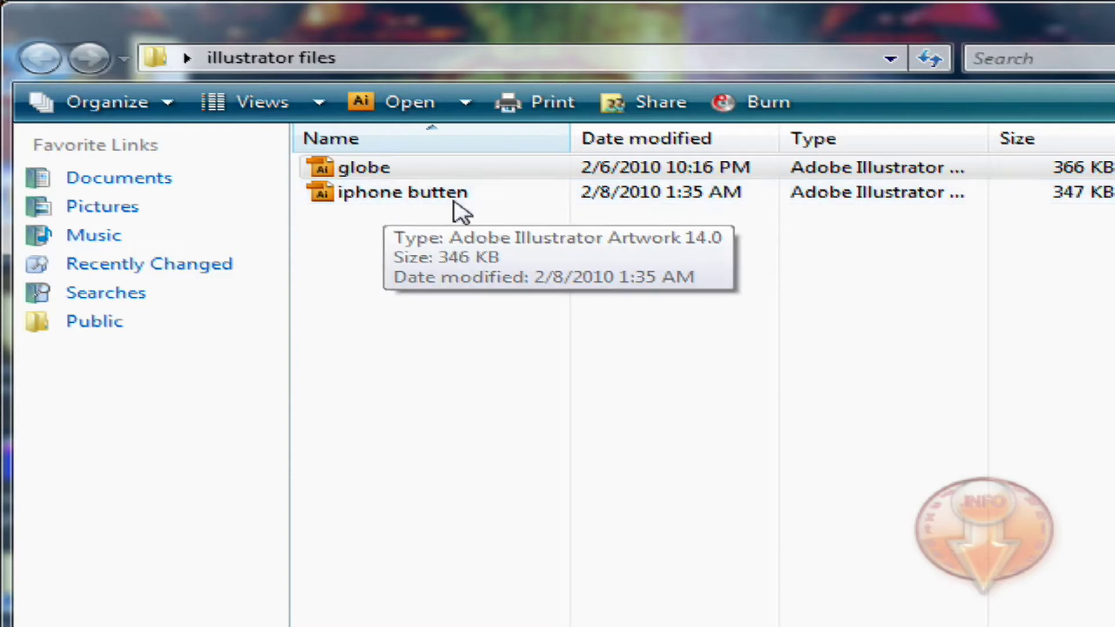
left_click(371, 169)
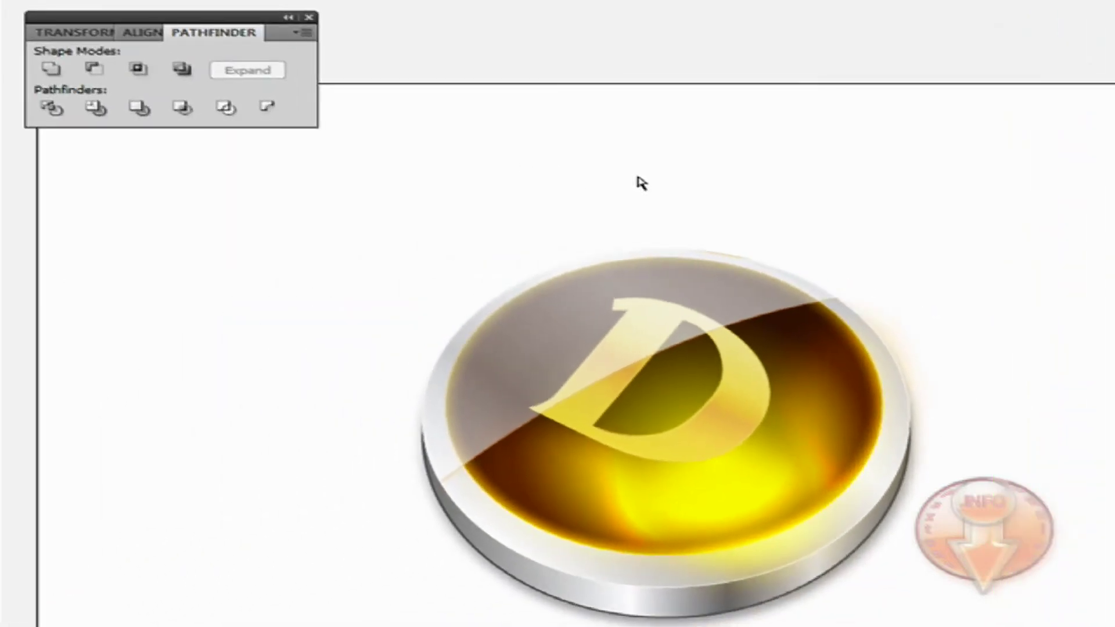
Step: Select the coin's ellipse shapes to inspect them, then clear the selection
left_click(488, 461)
left_click(828, 285)
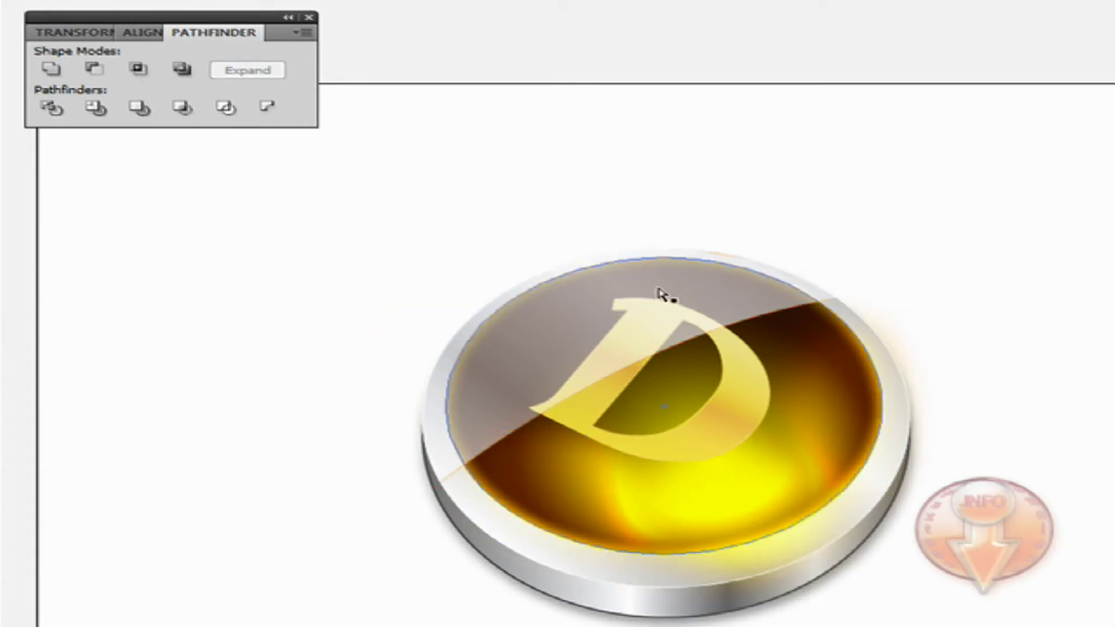
left_click(406, 391)
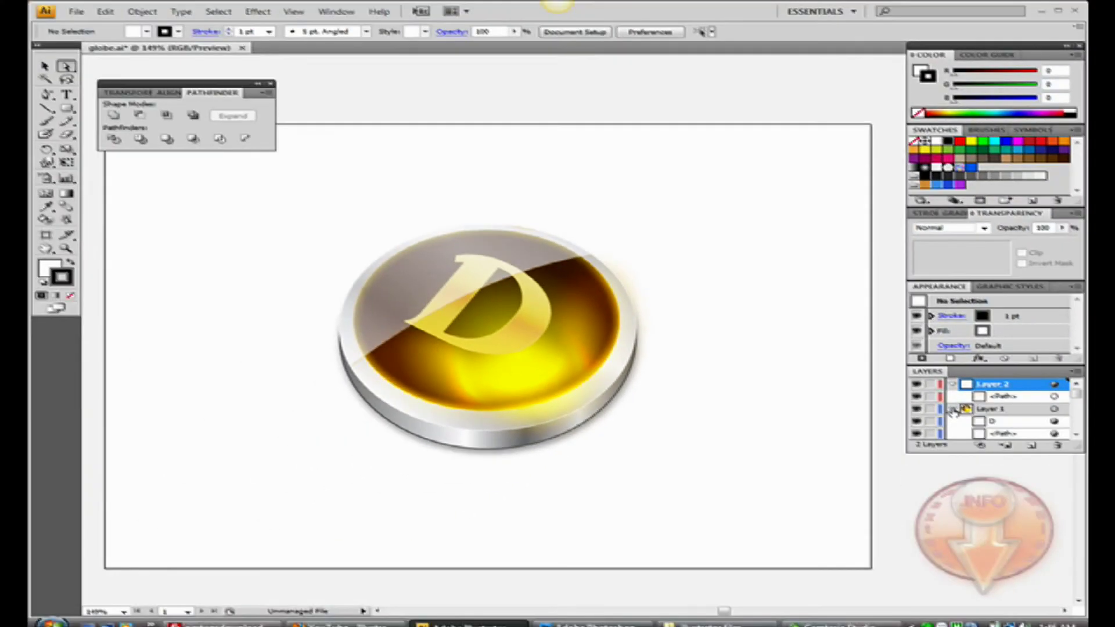
Step: Expand Layer 1 to reveal its D and path sublayers
left_click(961, 449)
scroll(1079, 399, "down", 3)
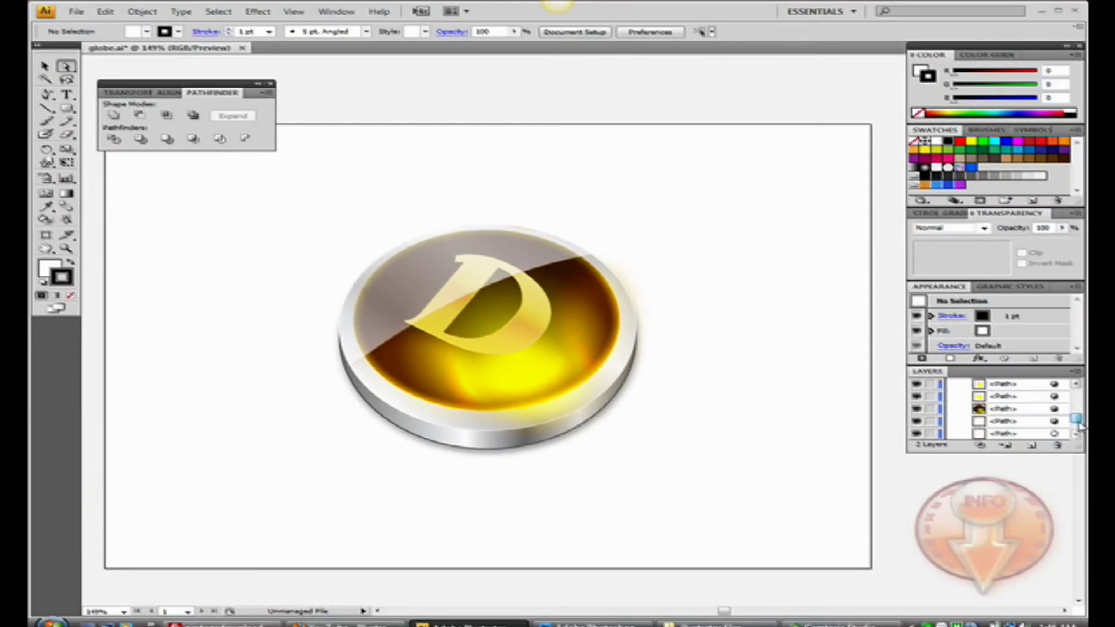
scroll(1079, 398, "up", 3)
scroll(1079, 397, "down", 2)
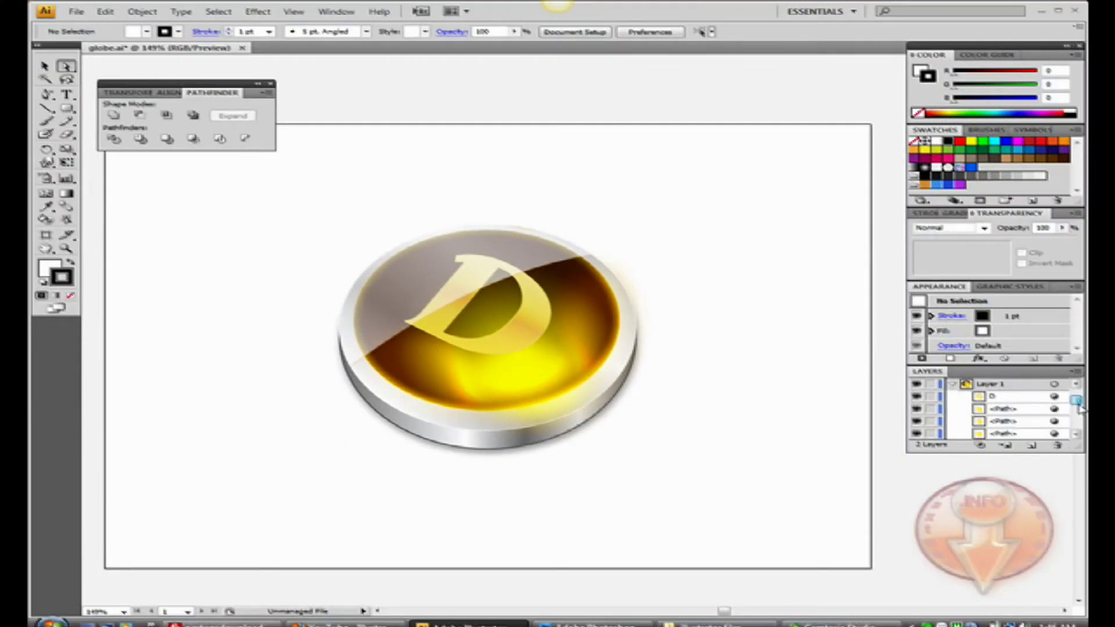
scroll(1080, 397, "up", 2)
mouse_move(1079, 401)
left_mouse_down()
mouse_move(1078, 428)
mouse_move(1078, 400)
left_mouse_up()
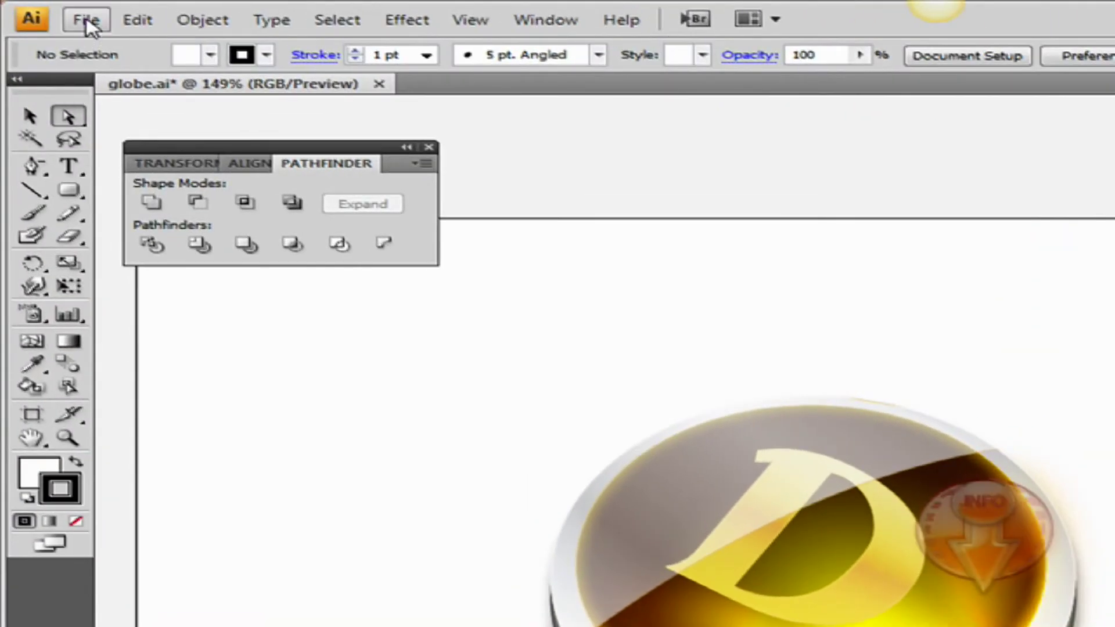
Step: Export the artwork as globe.psd in Photoshop (*.PSD) format to the Desktop
left_click(90, 26)
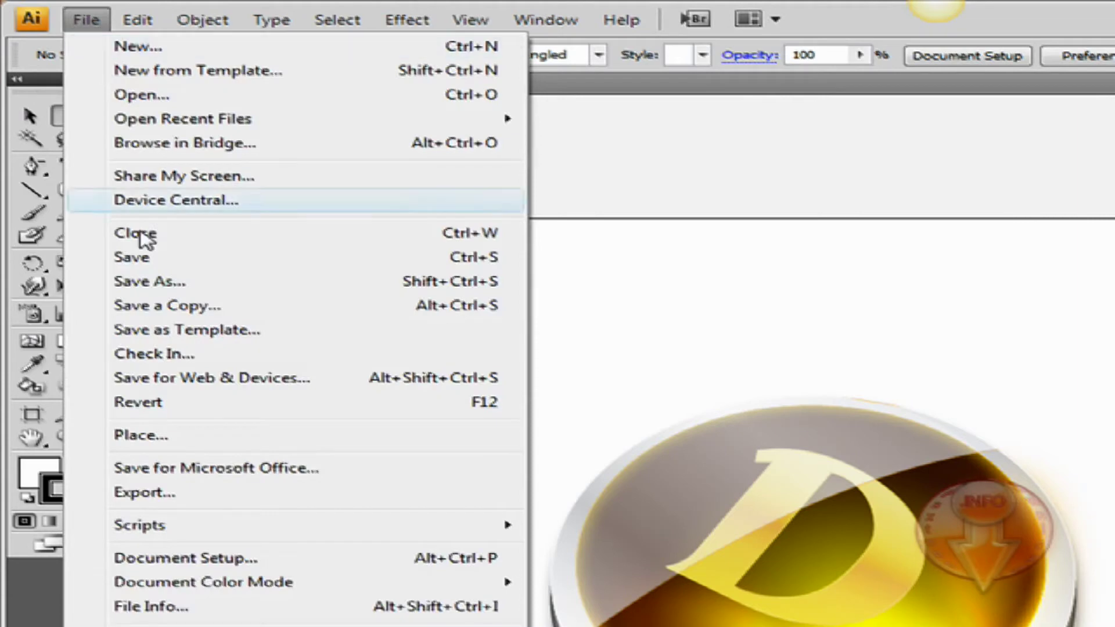
left_click(184, 503)
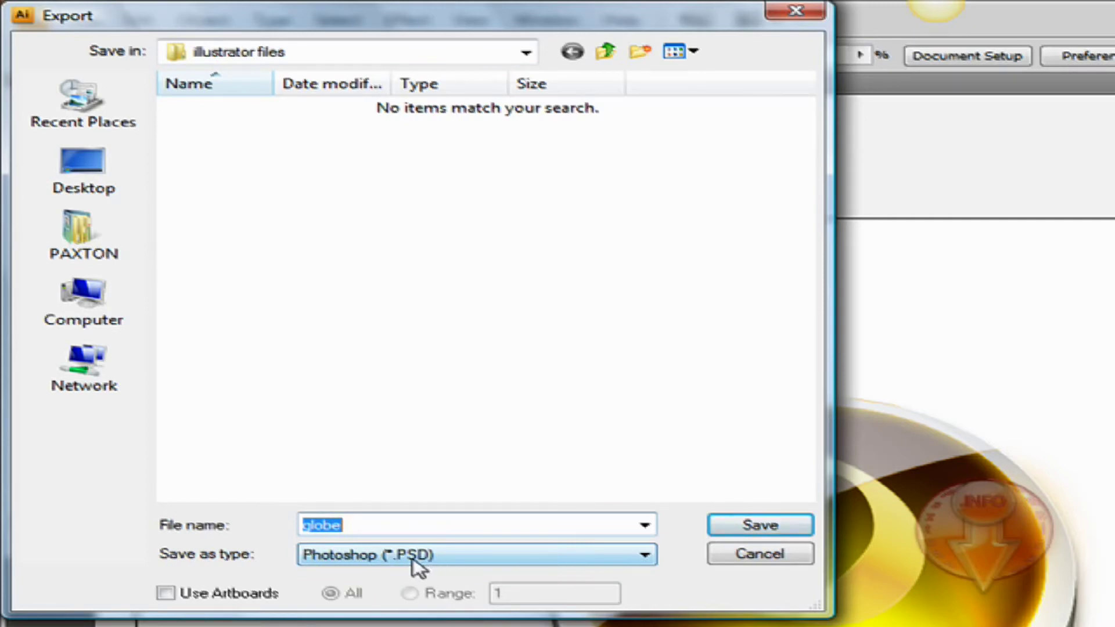
left_click(644, 556)
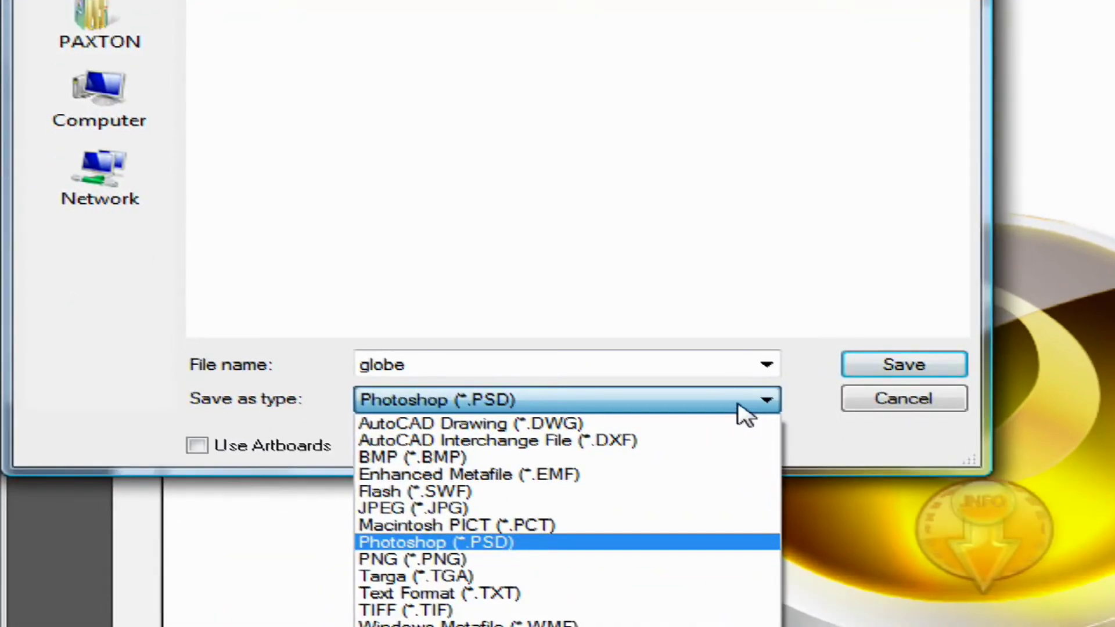
left_click(509, 547)
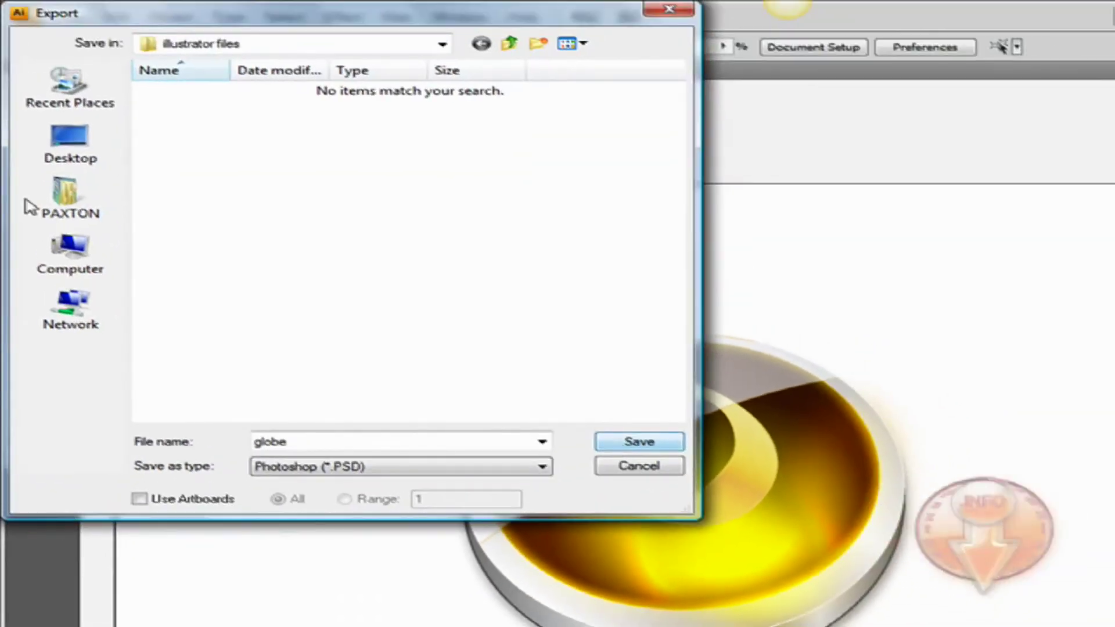
left_click(50, 155)
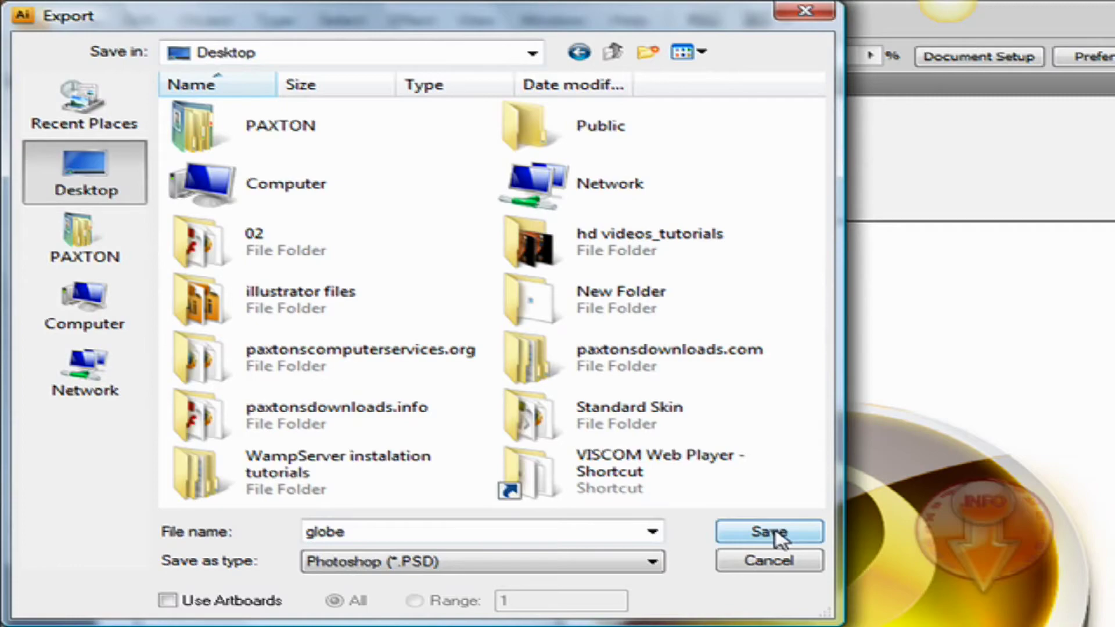
left_click(779, 535)
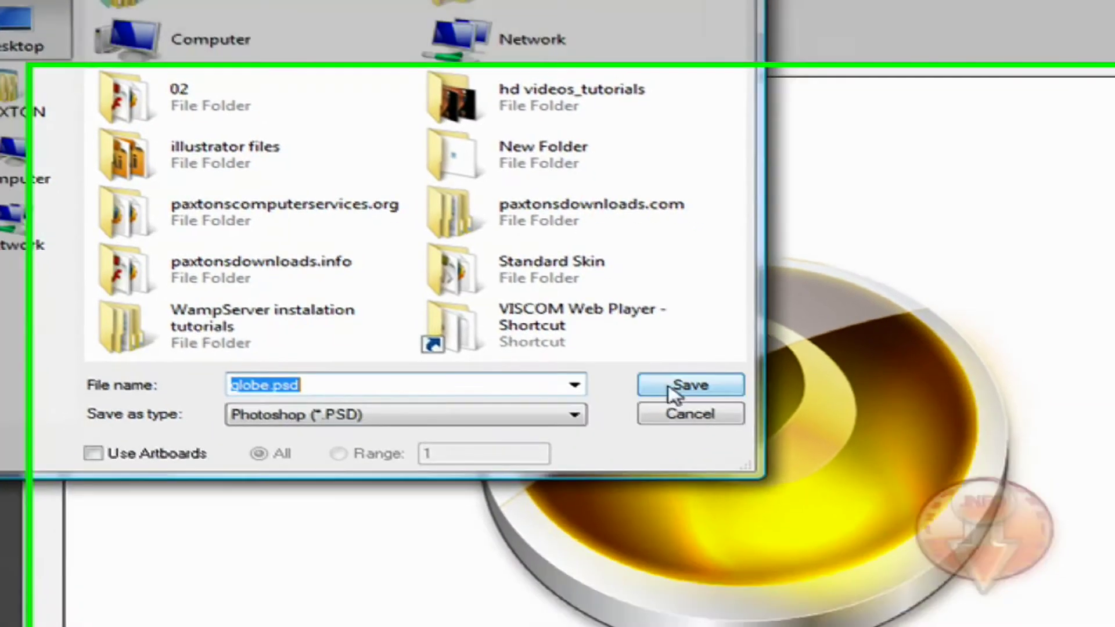
Step: Export as RGB at Screen (72 ppi) with Write Layers and Maximum Editability, accepting the flattening alert
left_click(766, 532)
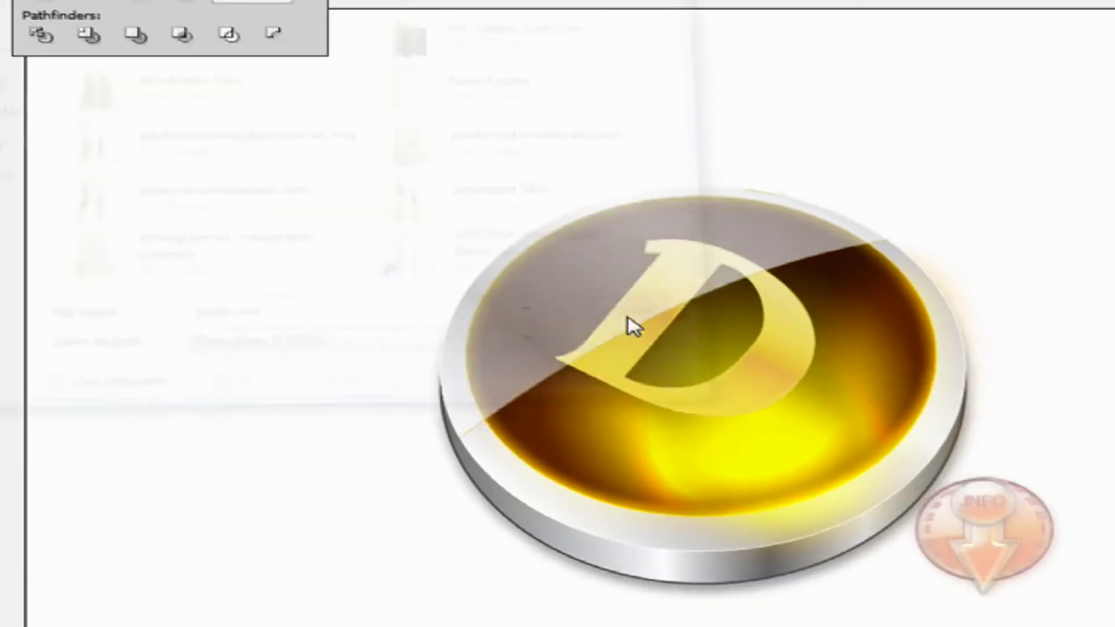
left_click_drag(685, 134, 326, 153)
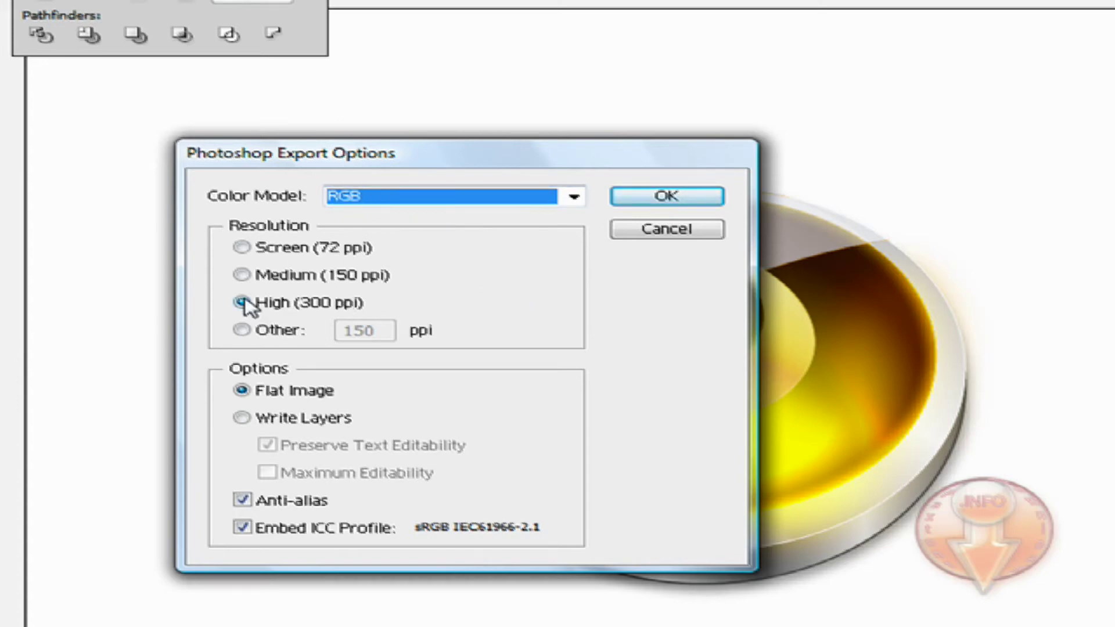
left_click(243, 250)
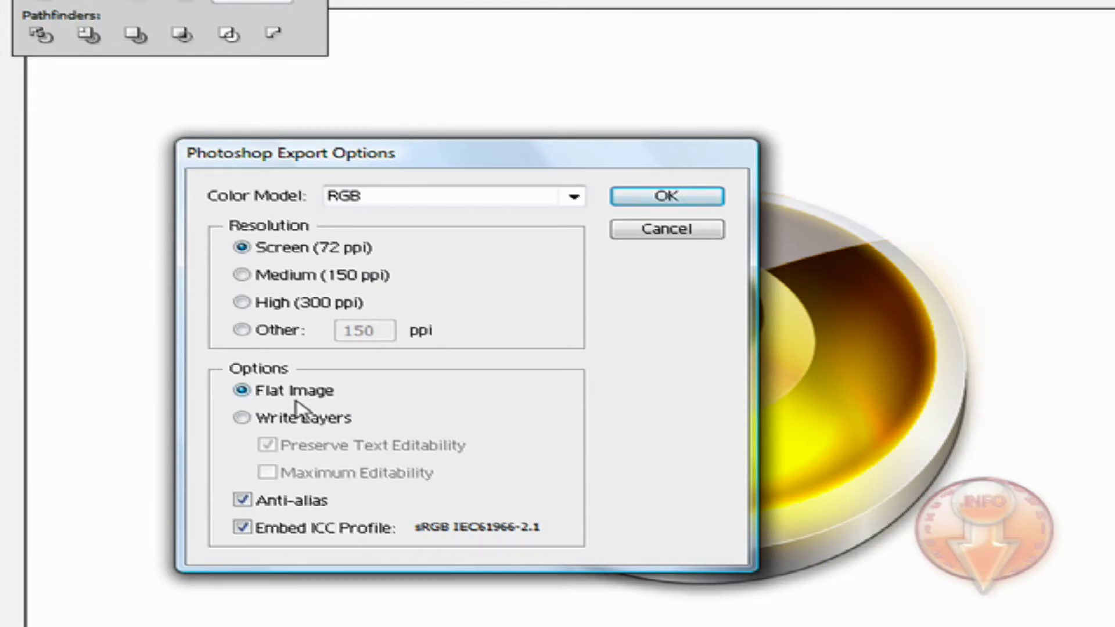
left_click(242, 418)
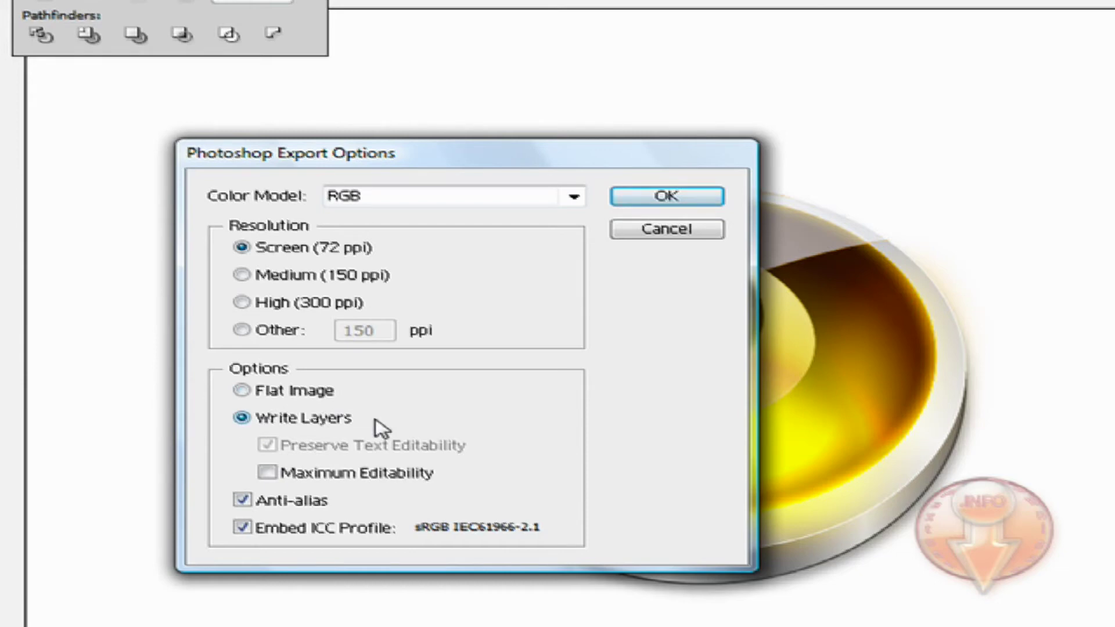
left_click(272, 473)
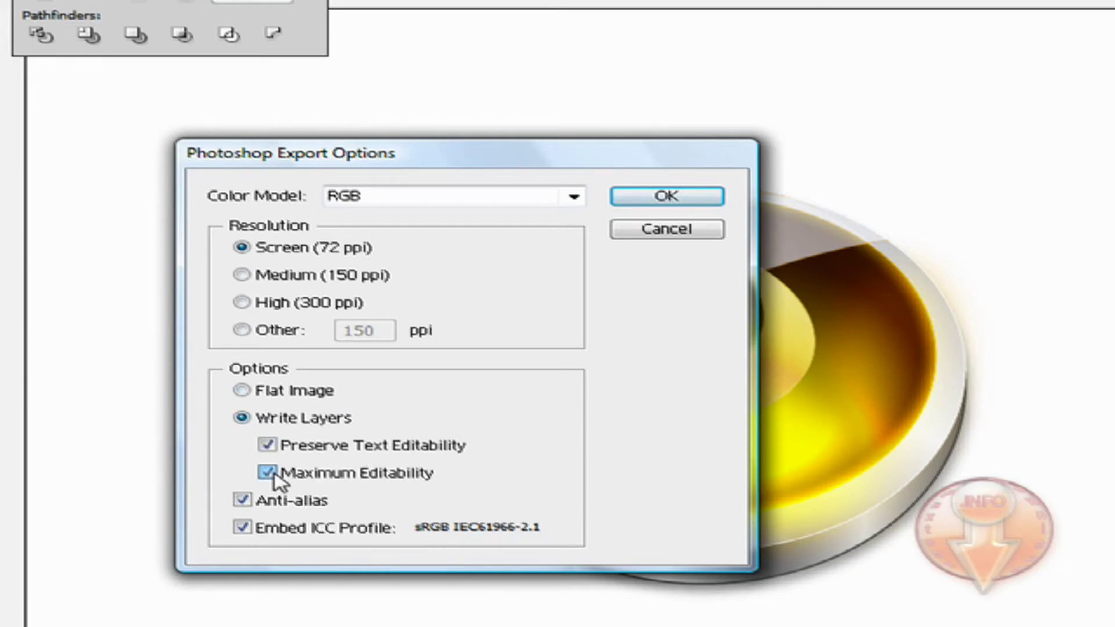
left_click(683, 199)
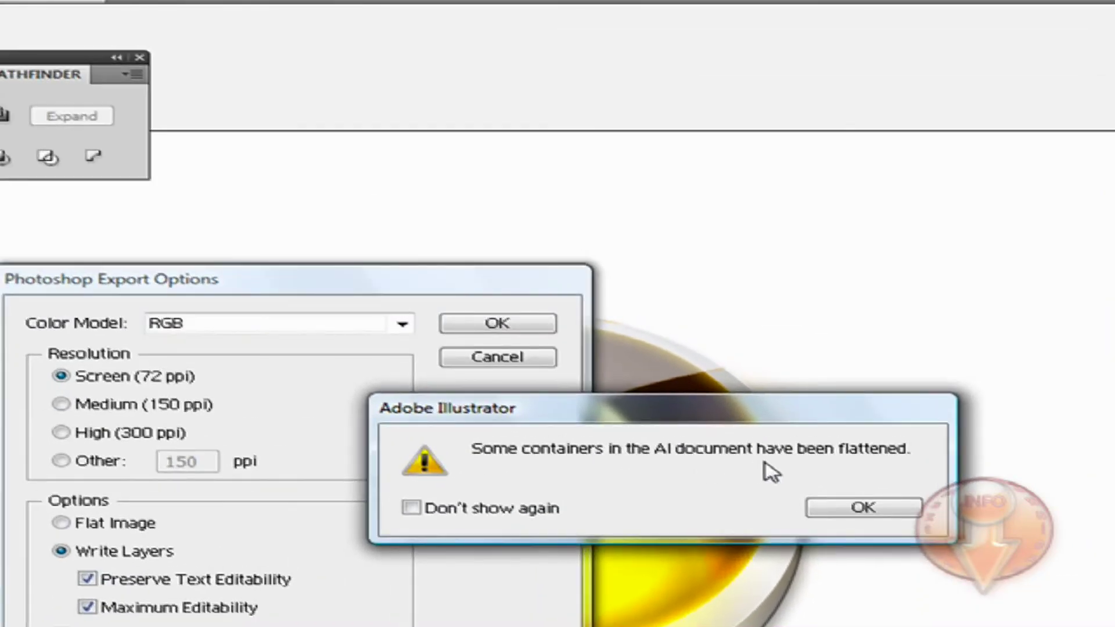
left_click(869, 508)
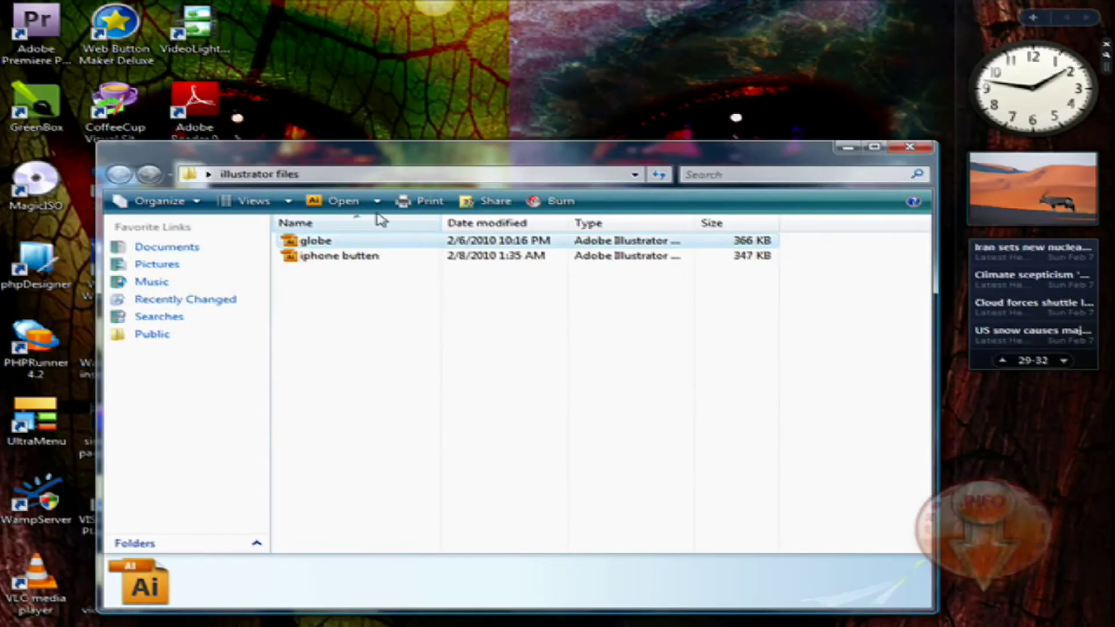
Step: Minimize the illustrator files folder window to show globe.psd on the desktop
left_click(848, 146)
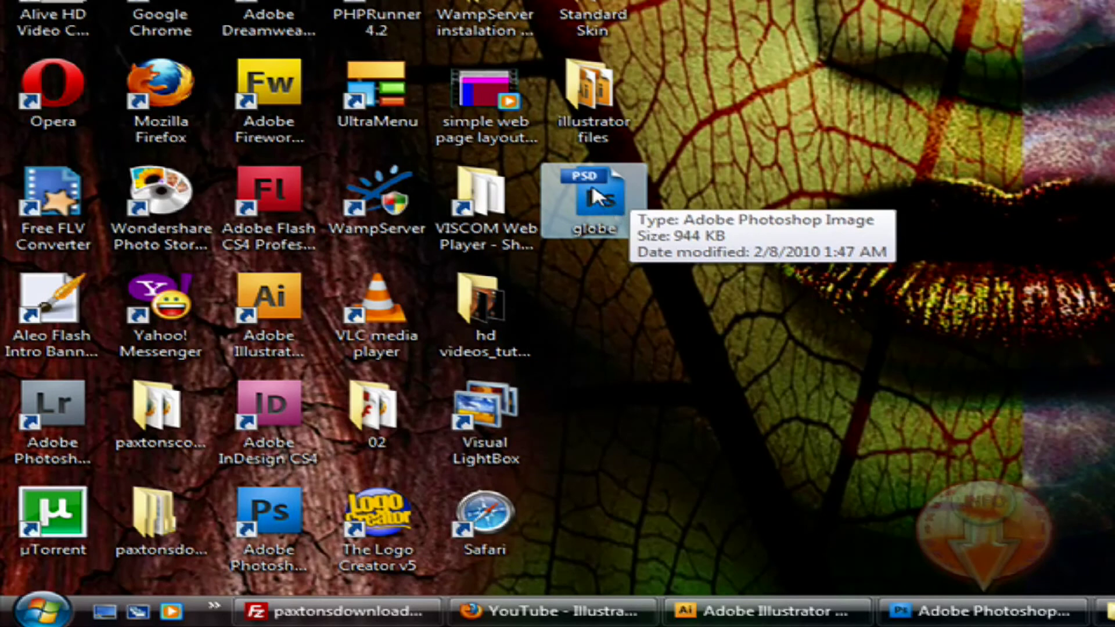
Step: Drag globe.psd from the desktop into Photoshop to open it
left_click_drag(600, 194, 1008, 599)
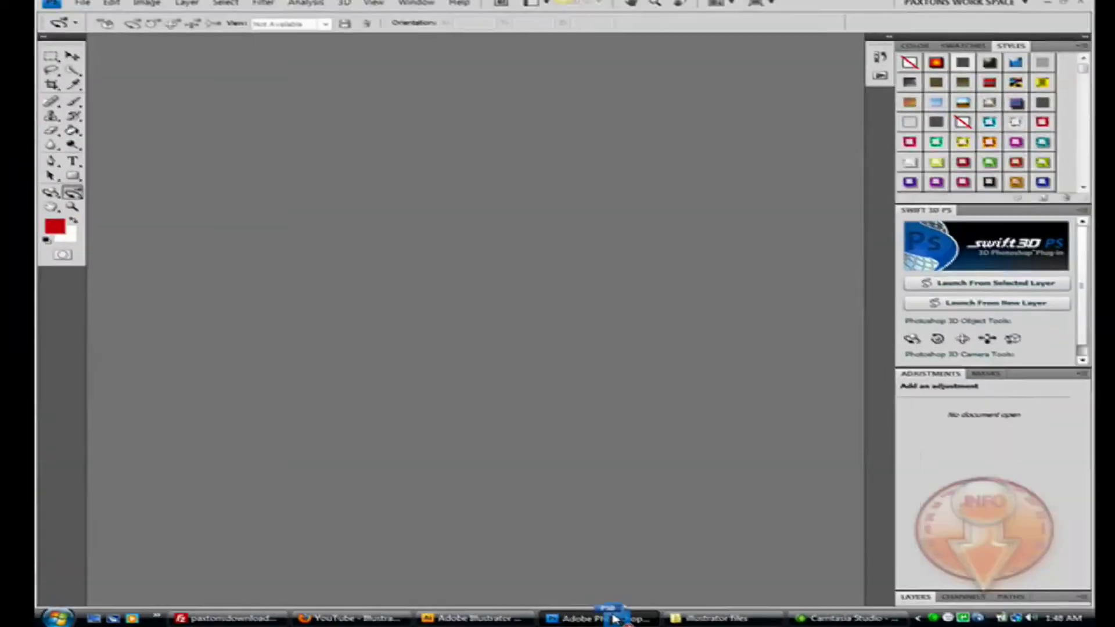
left_click_drag(614, 619, 414, 298)
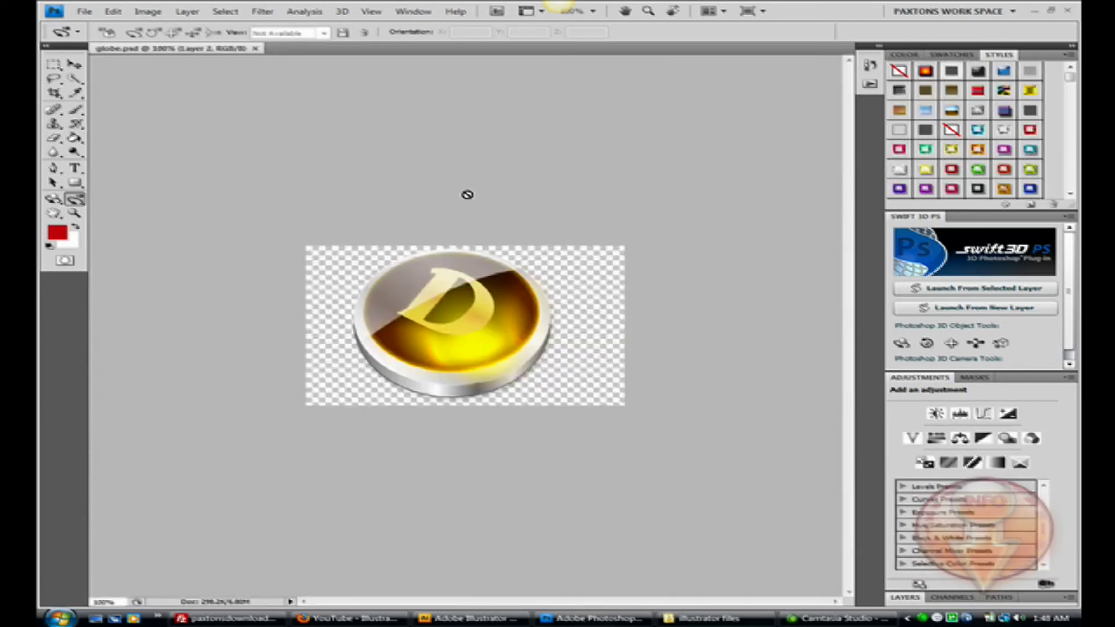
Step: Expand the Layers panel and open Layer 1 to show its sublayers
left_click(970, 599)
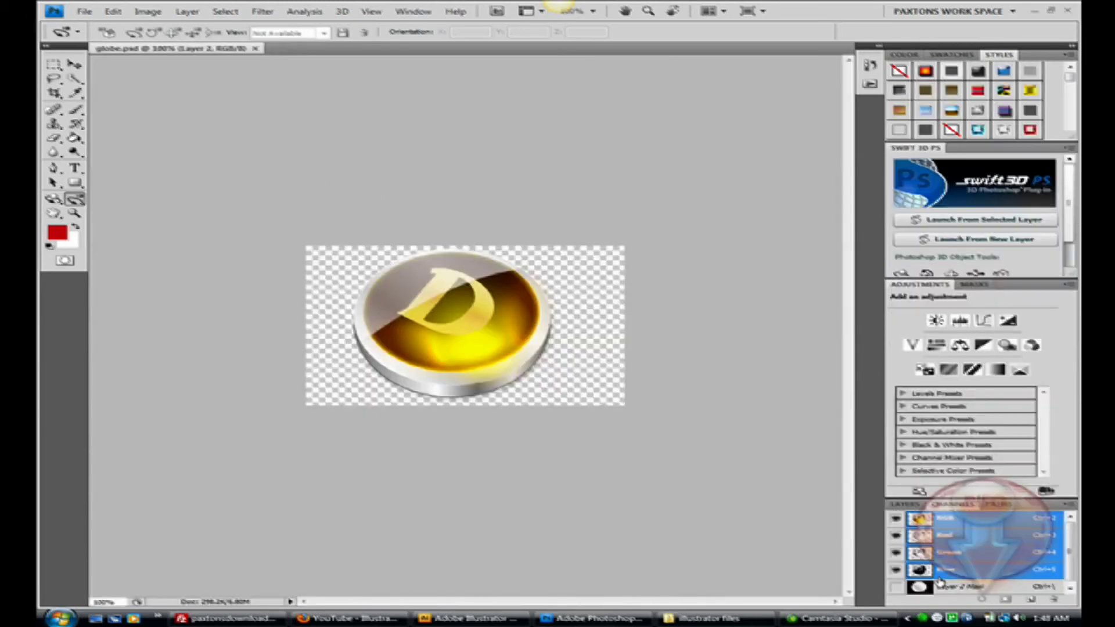
left_click(906, 504)
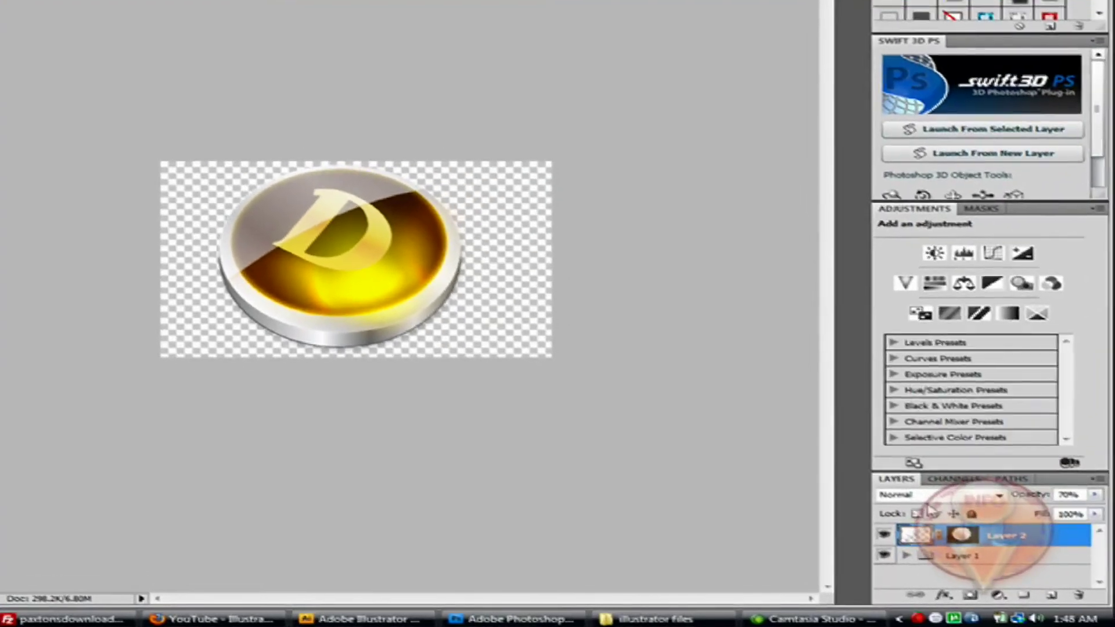
left_click(906, 556)
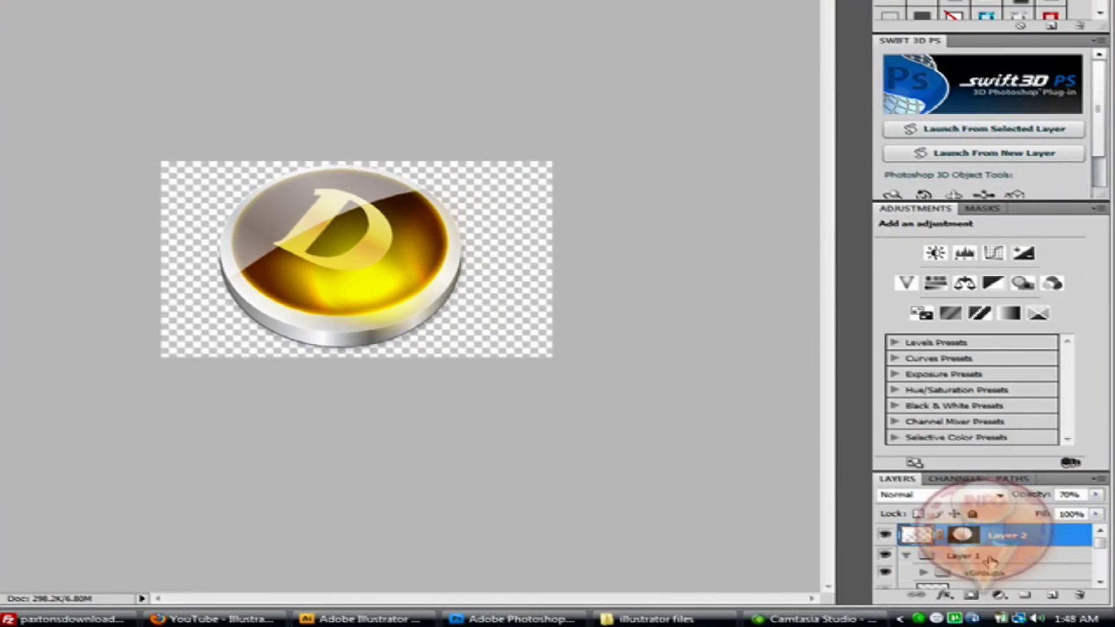
left_click_drag(1101, 550, 1100, 577)
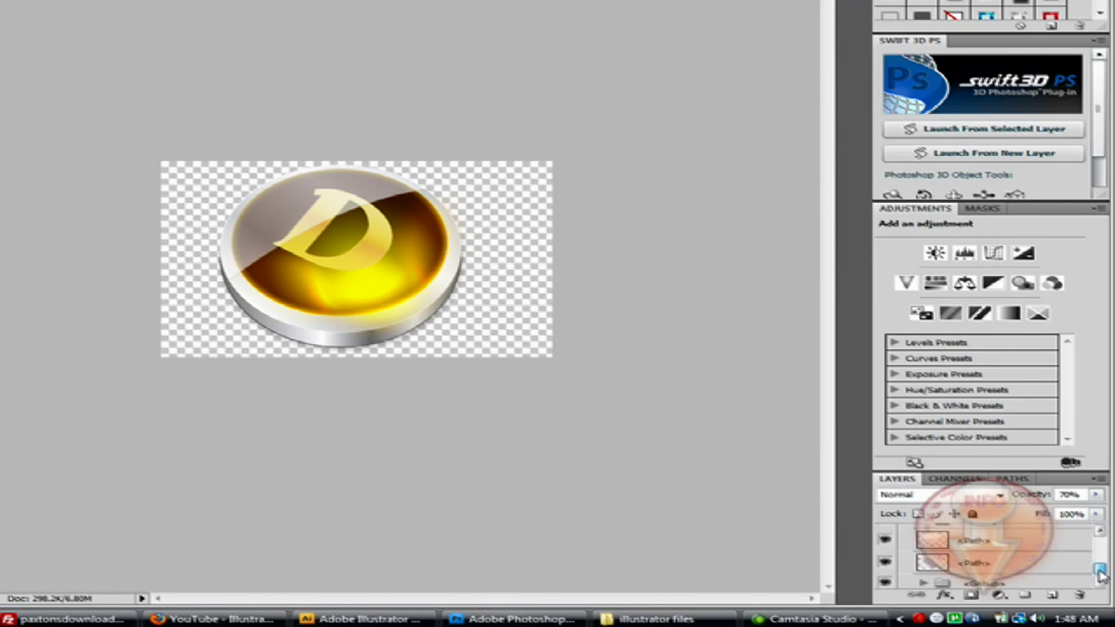
Step: Select the <Path> layers and toggle their visibility off and back on
left_click(1043, 570)
left_click(1024, 544)
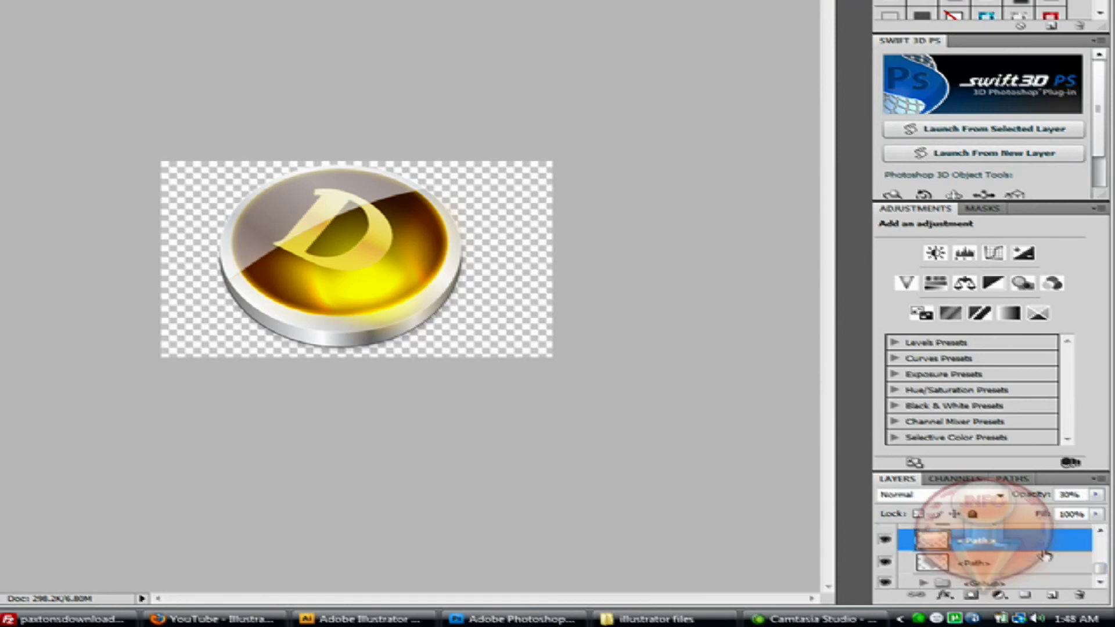
left_click(884, 563)
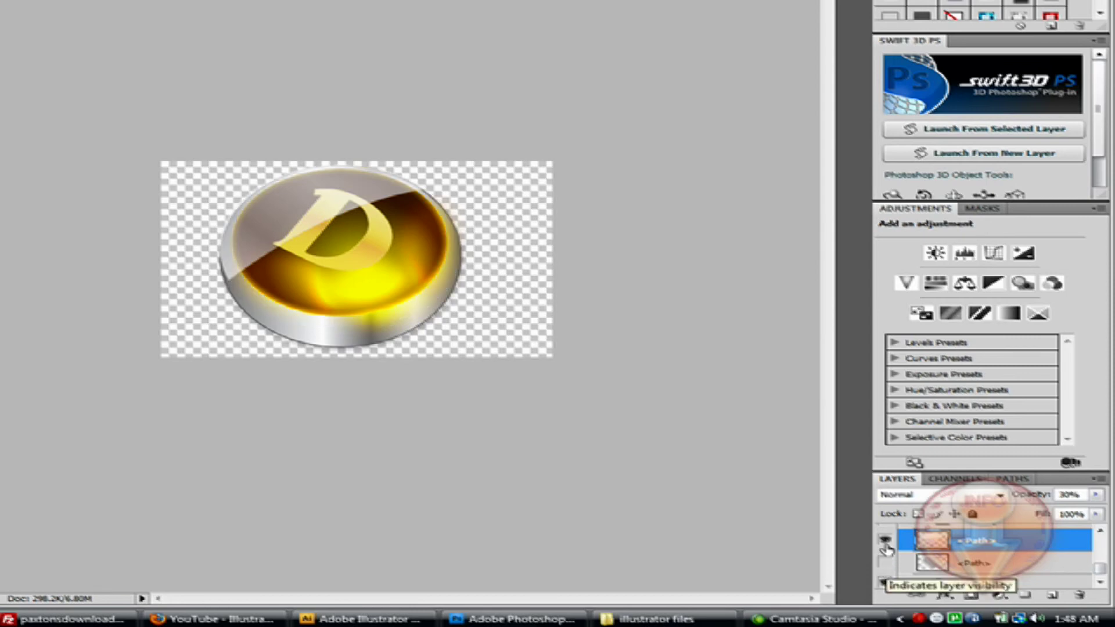
left_click(885, 543)
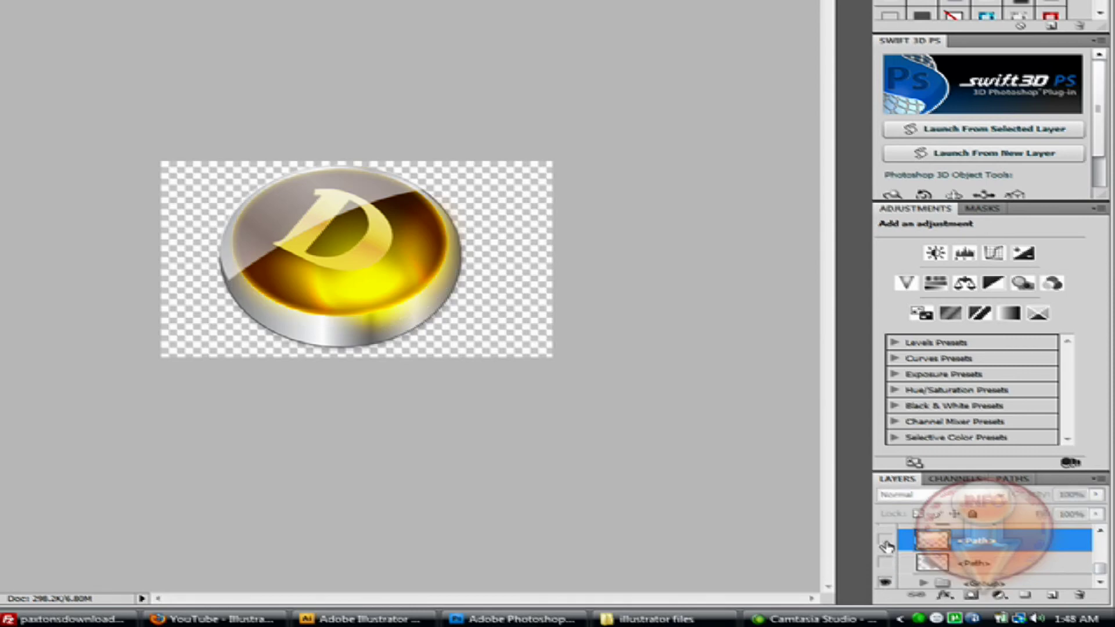
left_click(886, 580)
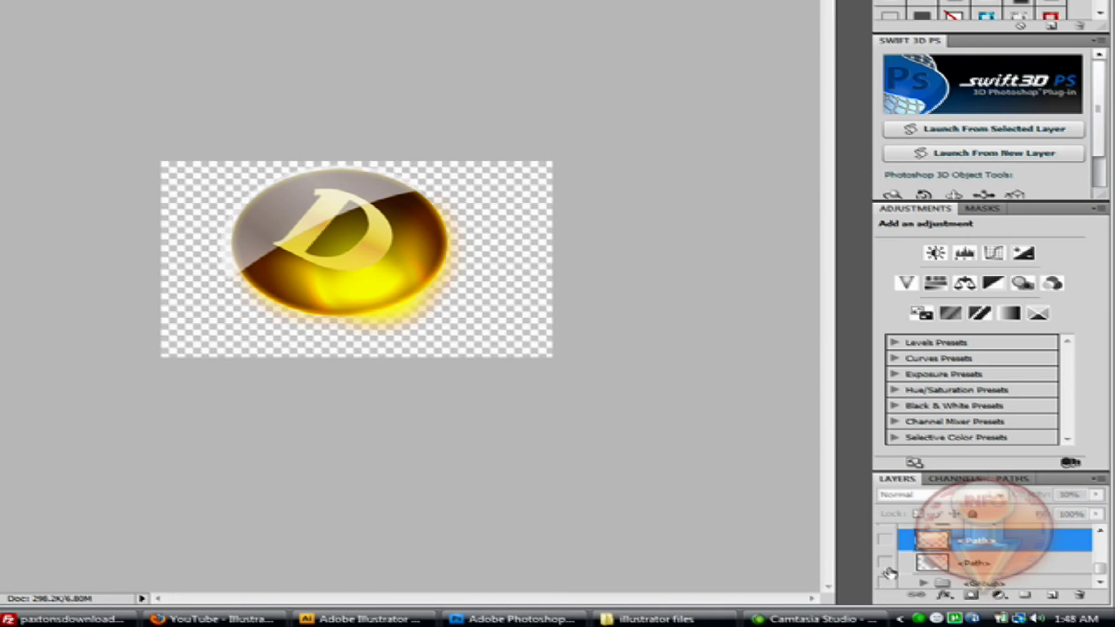
left_click(885, 541)
left_click(886, 582)
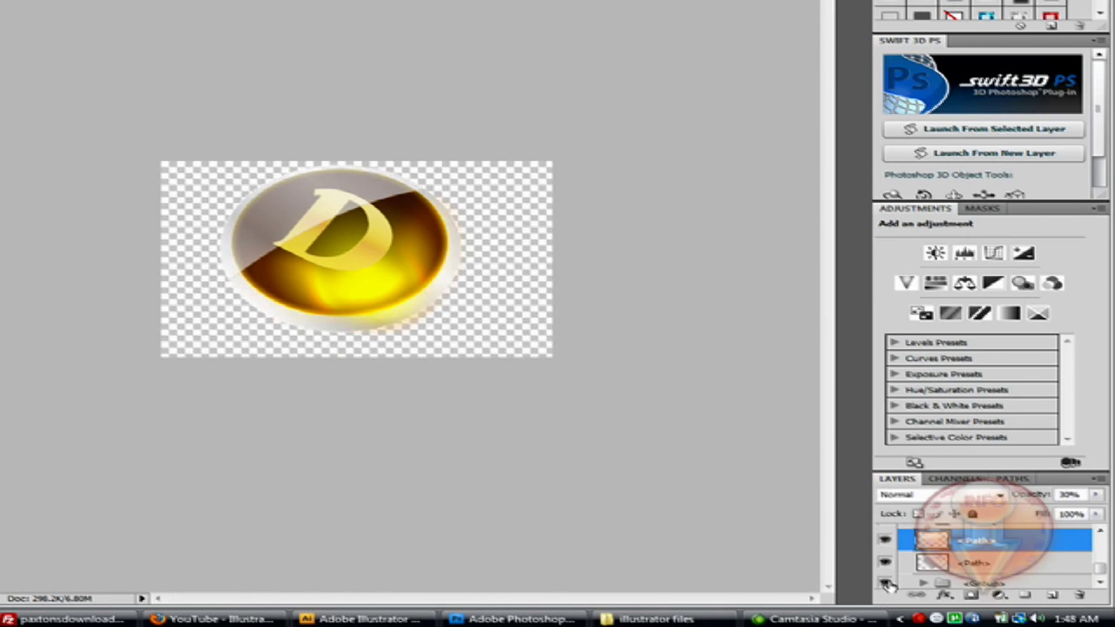
left_click_drag(1100, 570, 1099, 541)
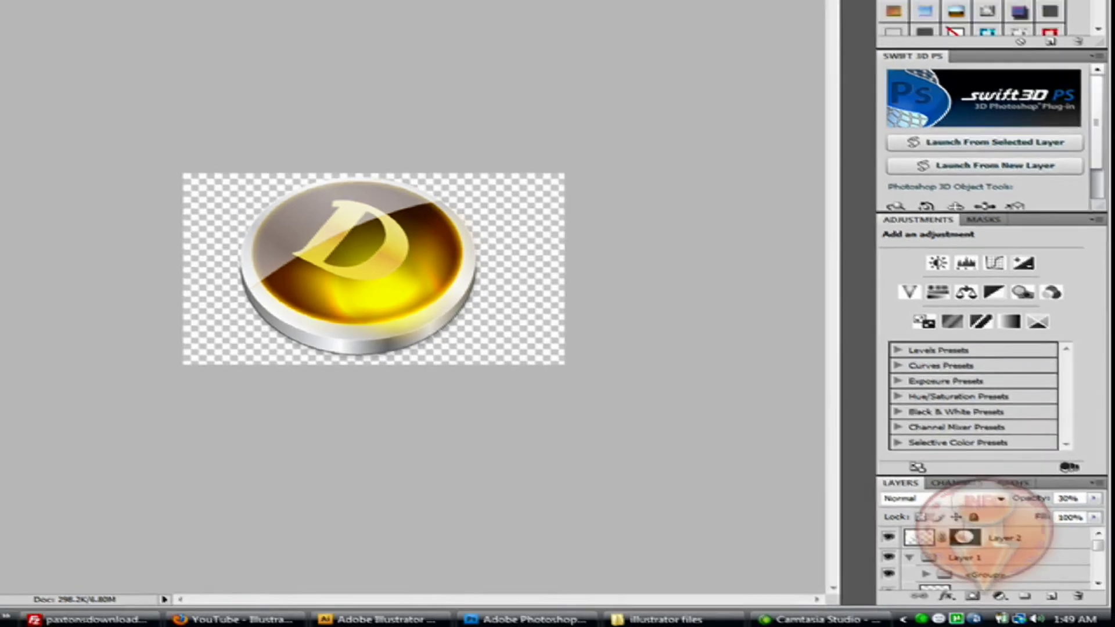
Step: Minimize Photoshop to return to the Windows desktop with the globe PSD
left_click(79, 11)
left_click(558, 8)
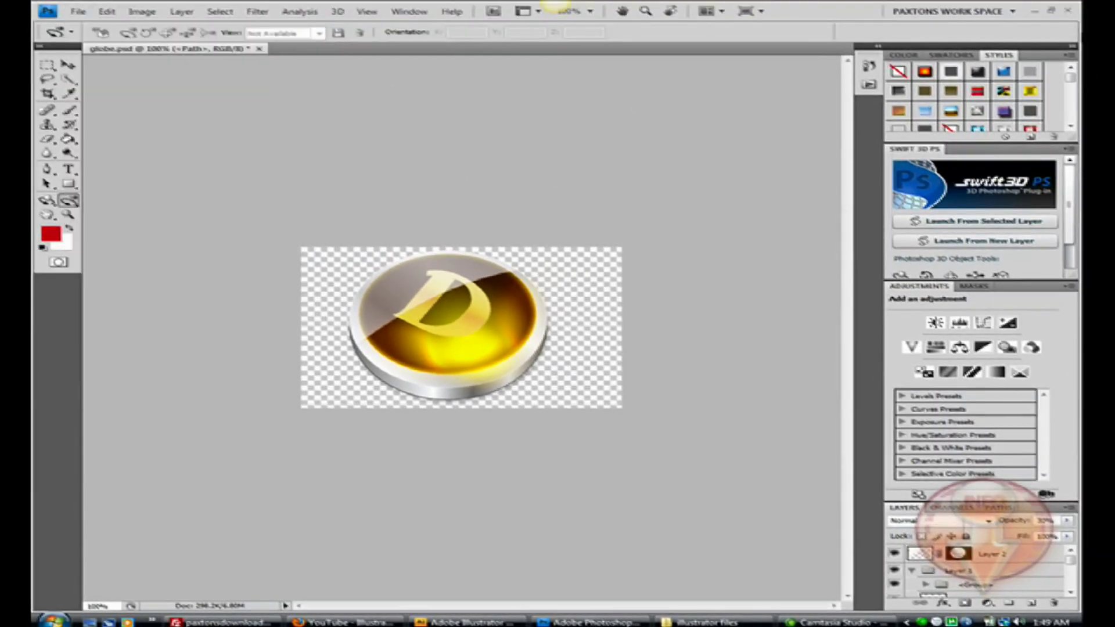
left_click(1037, 11)
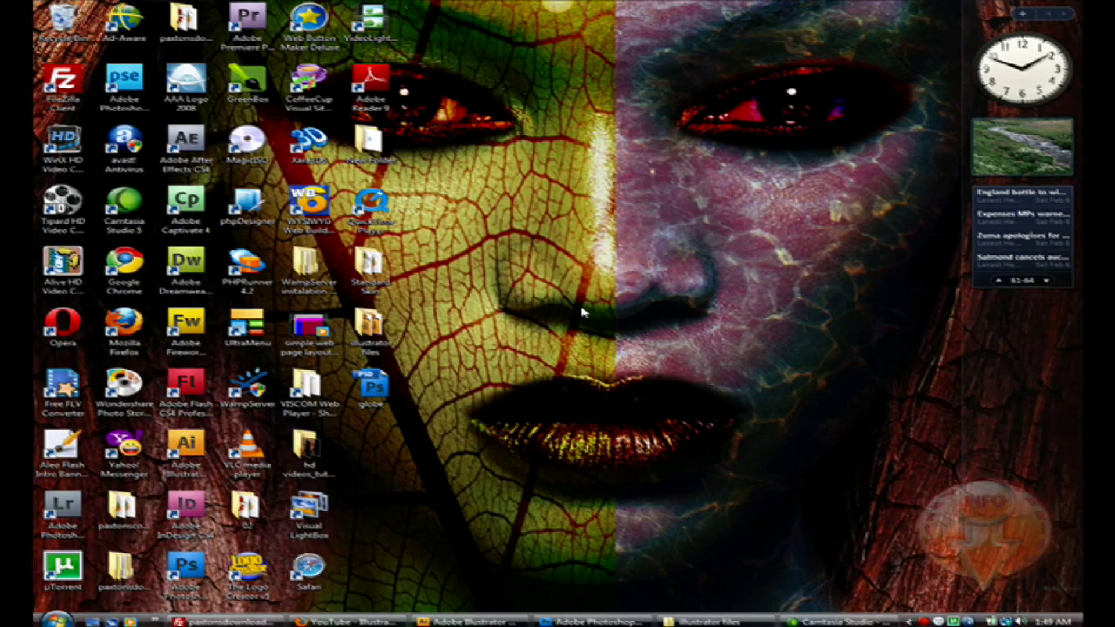